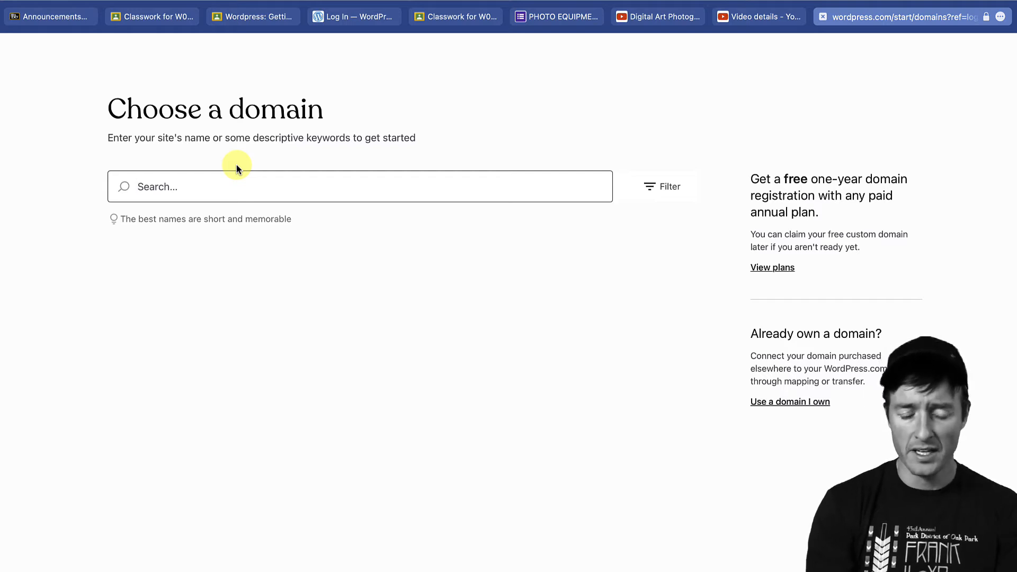
# - Search domains for the owner's name plus photo, photos, then portfolio, comparing the suggested addresses
pyautogui.write('char')
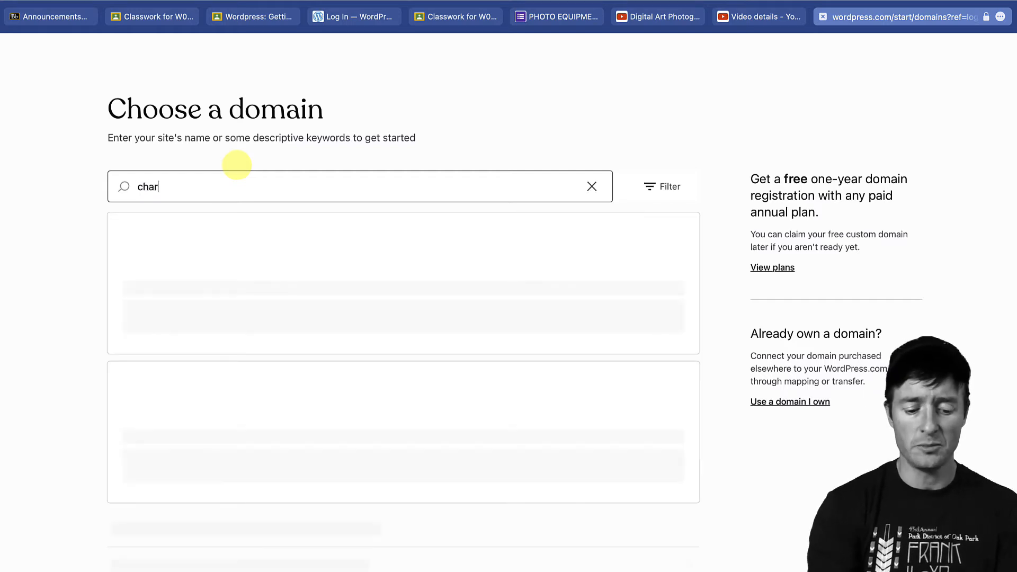
pyautogui.write('l')
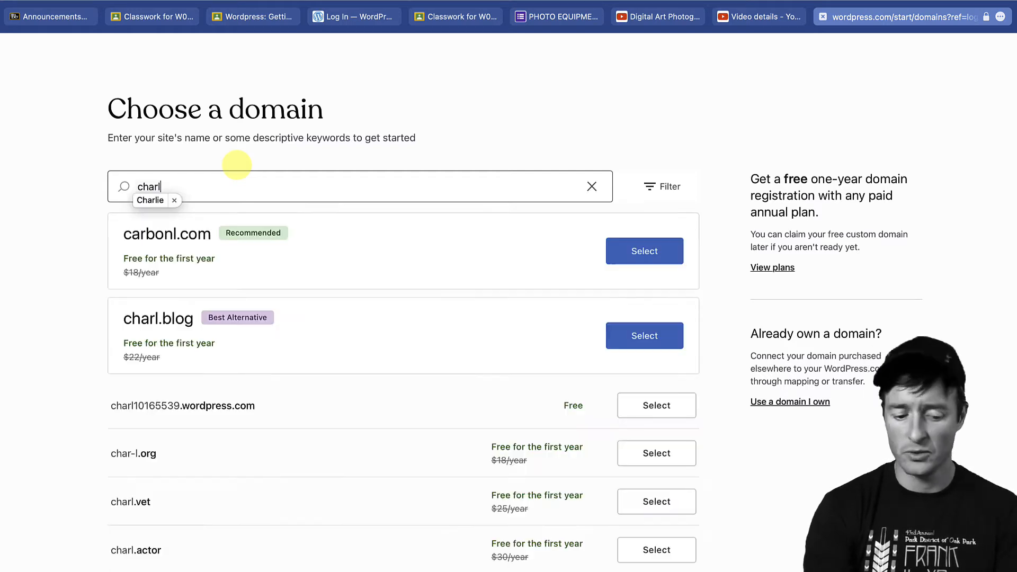
pyautogui.write('ieroderick')
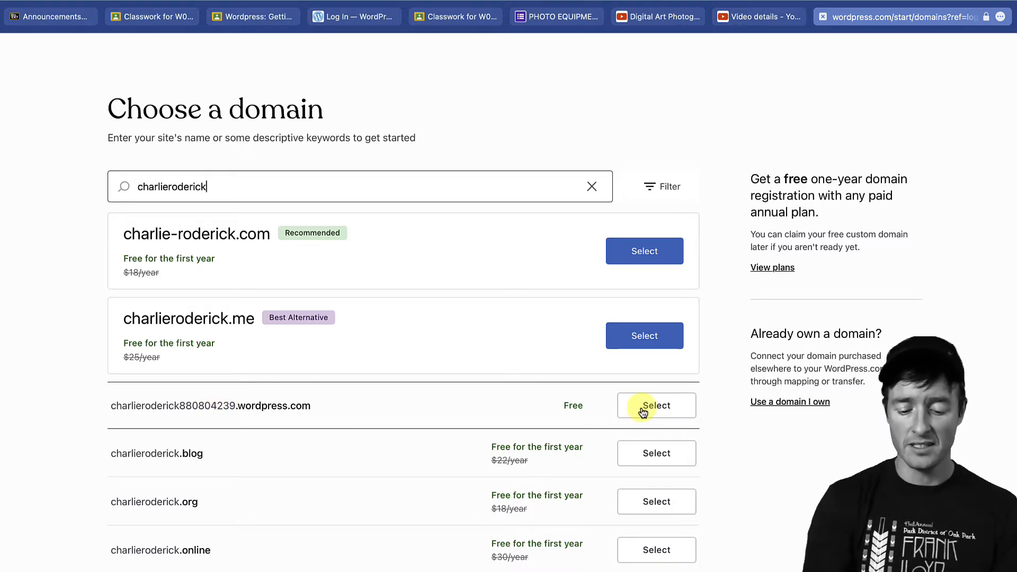
pyautogui.write('photo')
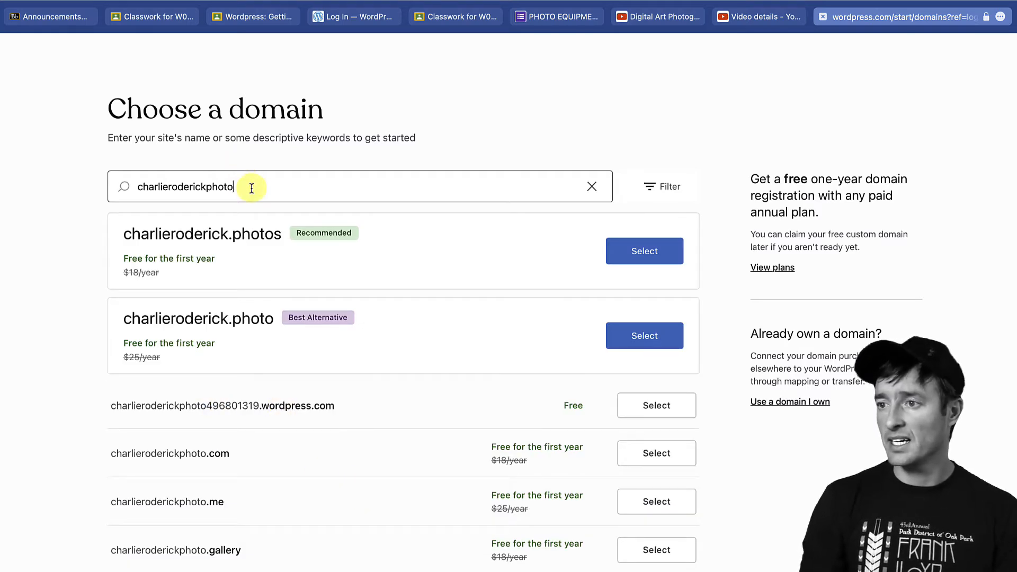
pyautogui.write('s')
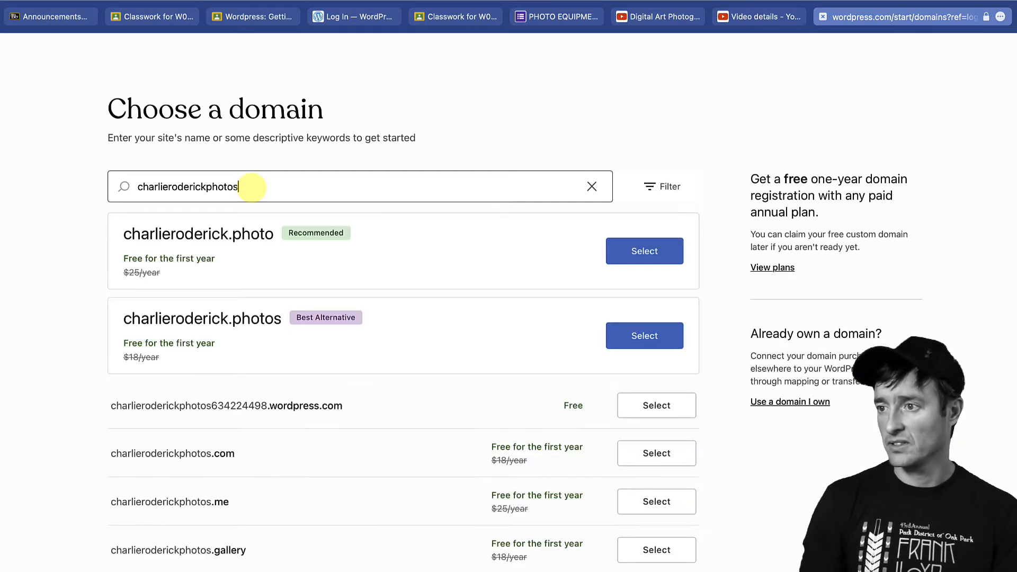
pyautogui.press('BackSpace')
pyautogui.press('BackSpace')
pyautogui.press('BackSpace')
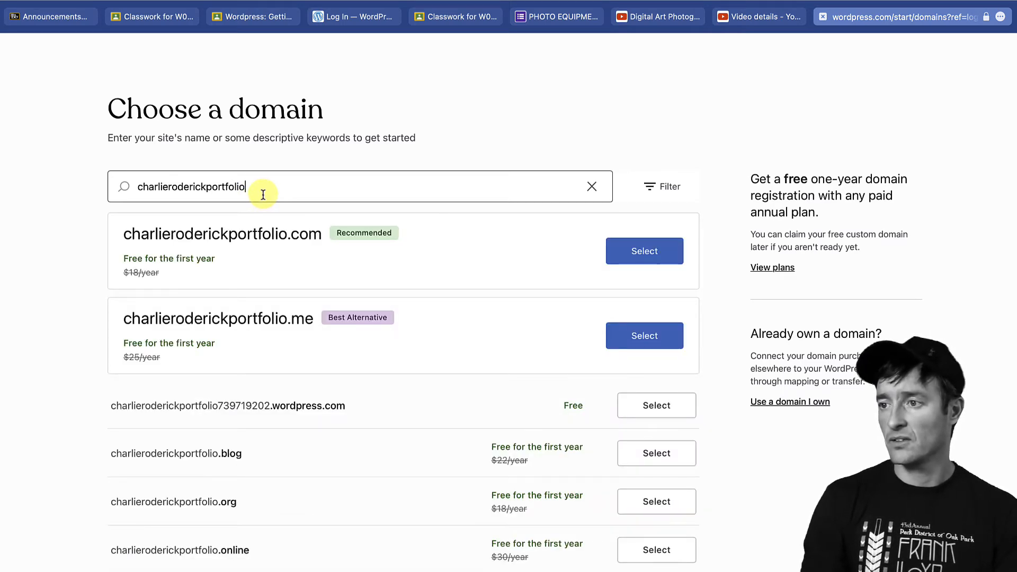
pyautogui.moveTo(263, 191); pyautogui.dragTo(206, 189)
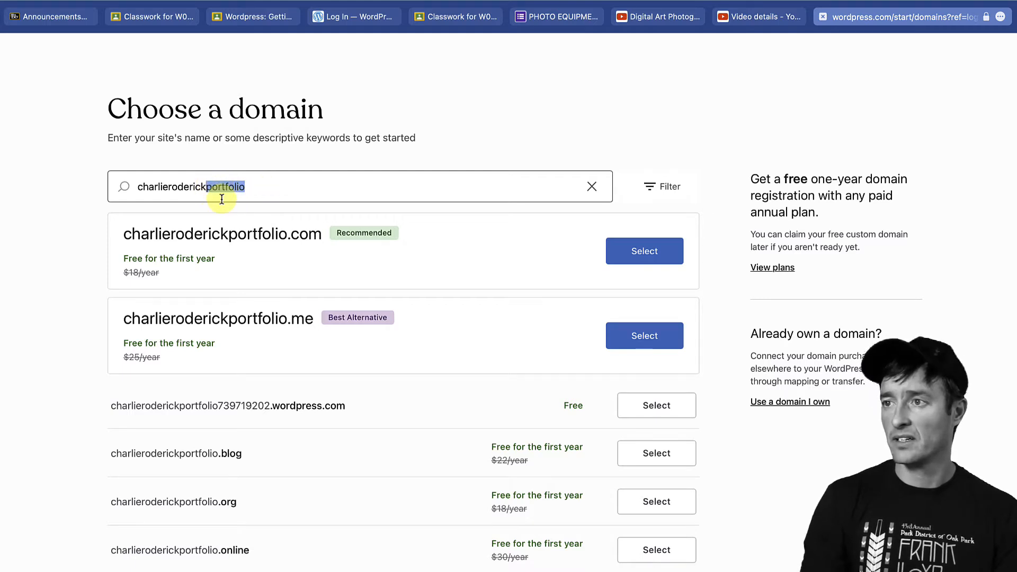
# - Change the search keyword to images, then photography, to see the .photography and free wordpress.com suggestions
pyautogui.write('i')
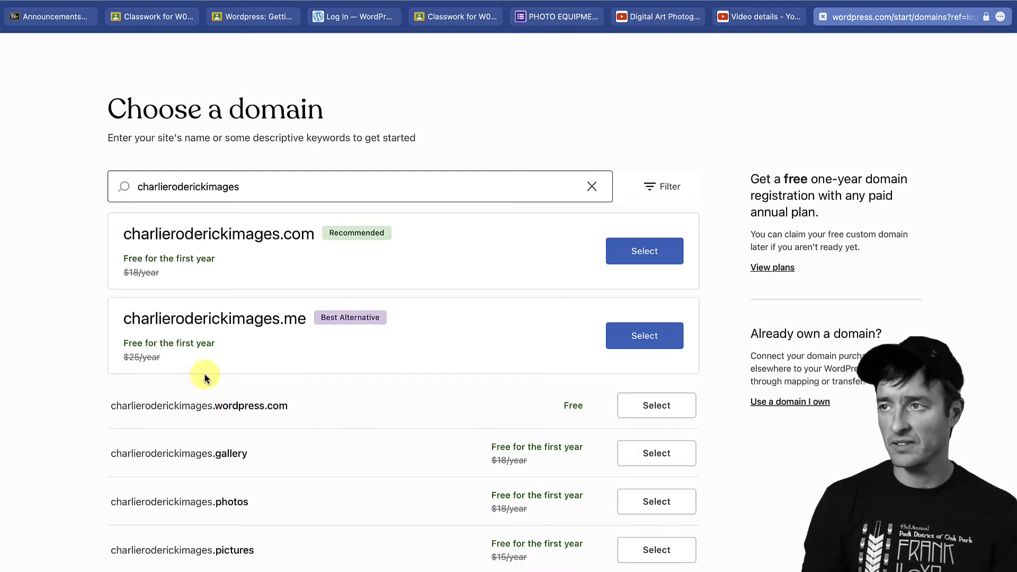
pyautogui.moveTo(257, 189); pyautogui.dragTo(209, 189)
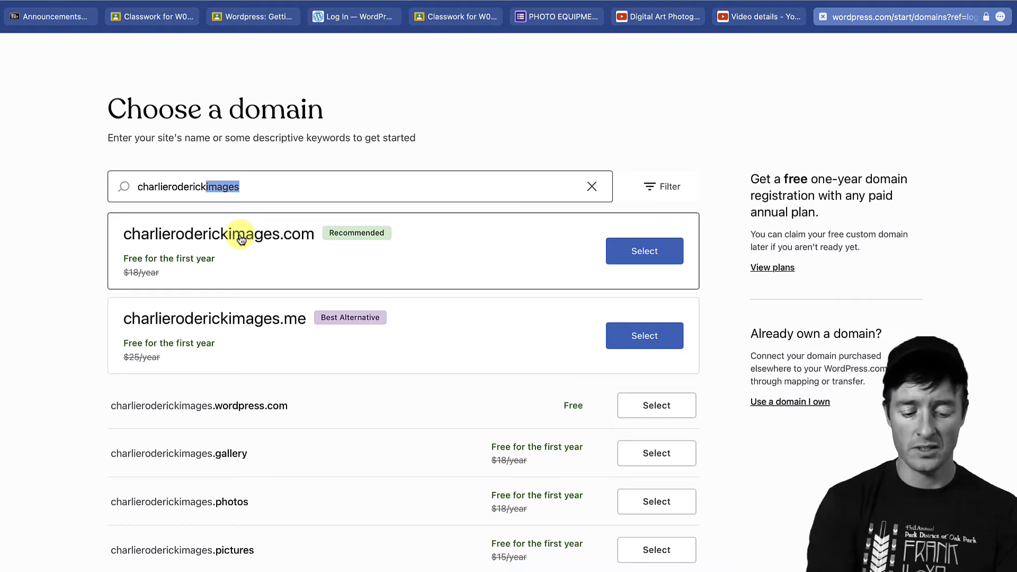
pyautogui.write('photography')
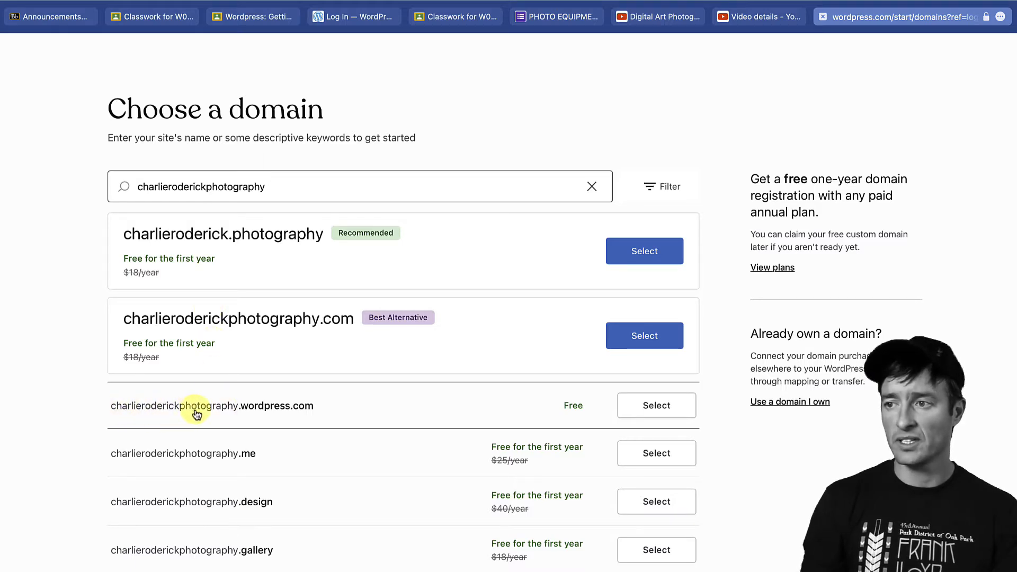
# - Take the free .wordpress.com address, start with a free site, and choose to build a website
pyautogui.click(657, 406)
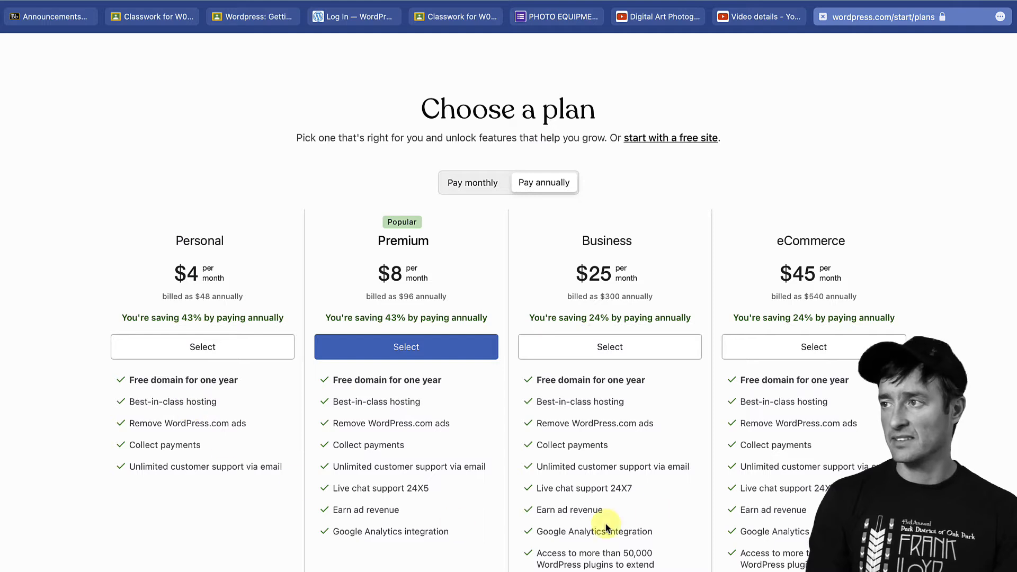
pyautogui.click(673, 146)
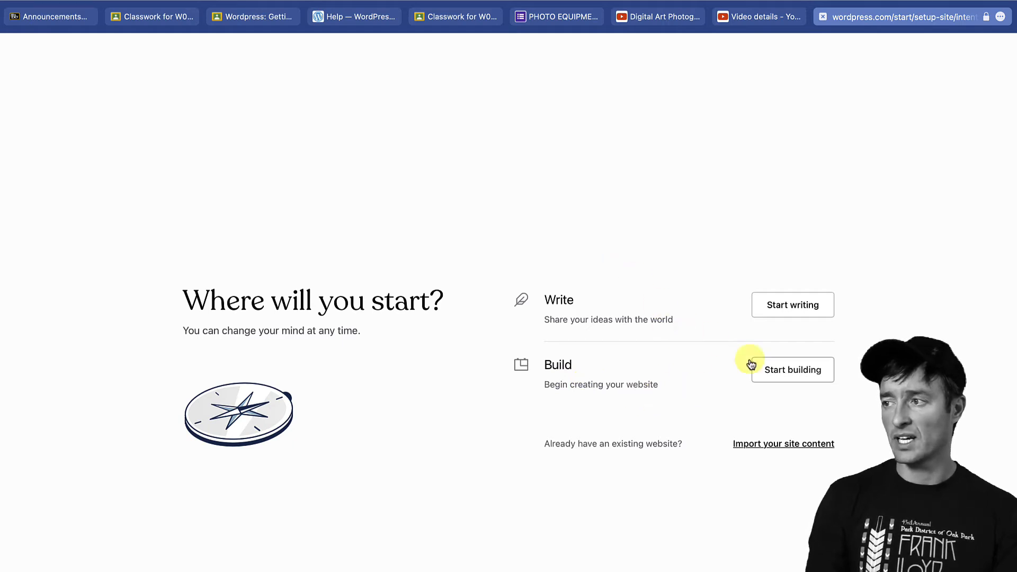
pyautogui.click(784, 372)
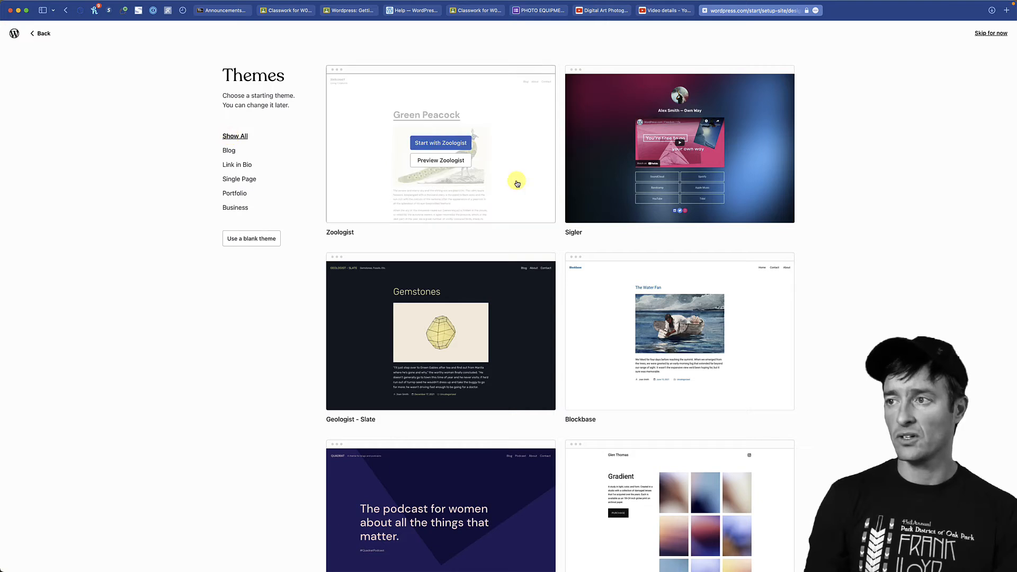
# - Filter the themes to Portfolio, then skip theme selection to reach the My Home dashboard
pyautogui.click(234, 193)
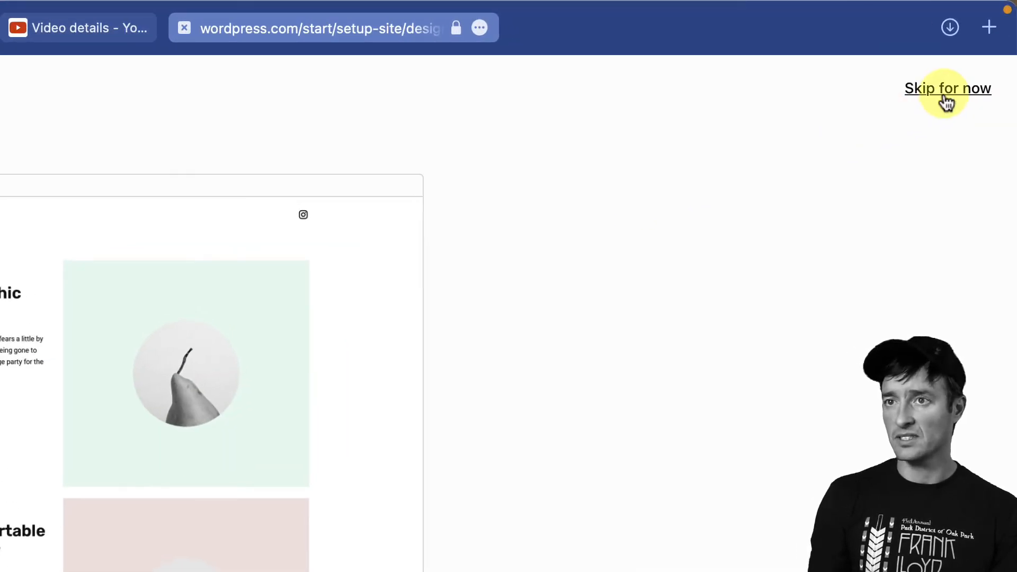
pyautogui.click(944, 95)
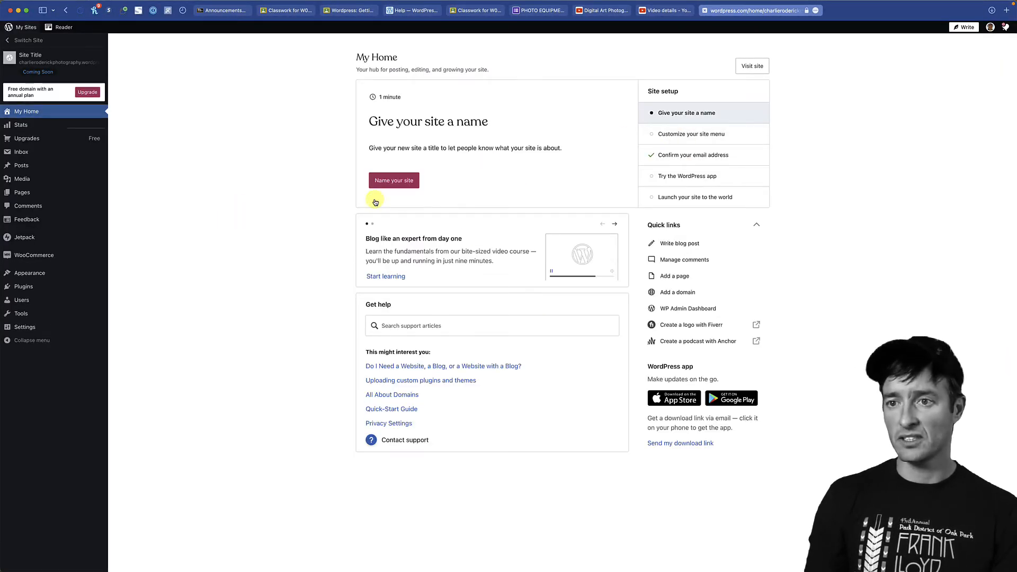
# - Go from the site menu setup task to Appearance > Themes, where Zoologist is current
pyautogui.click(701, 137)
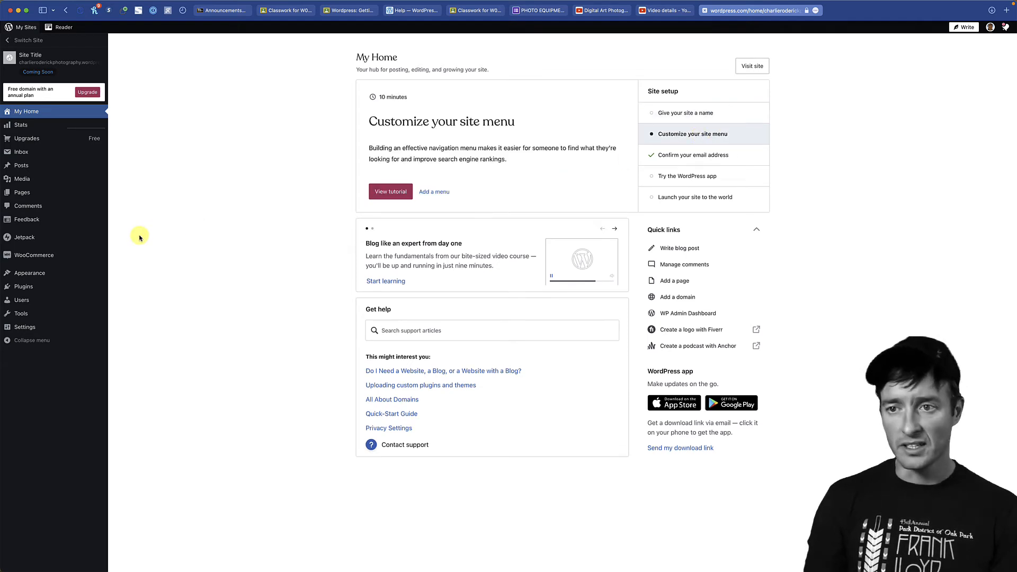
pyautogui.moveTo(32, 277)
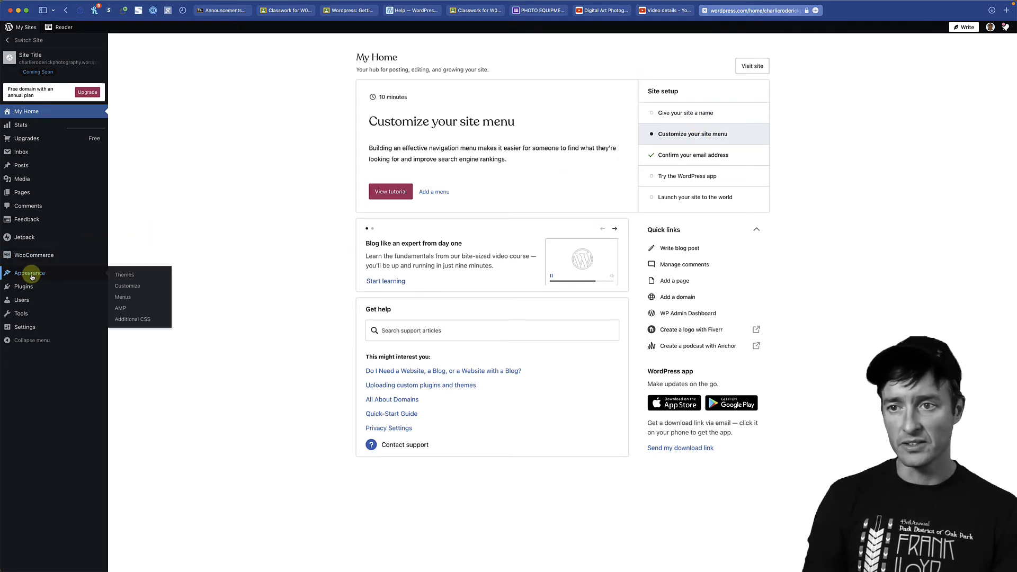
pyautogui.click(127, 275)
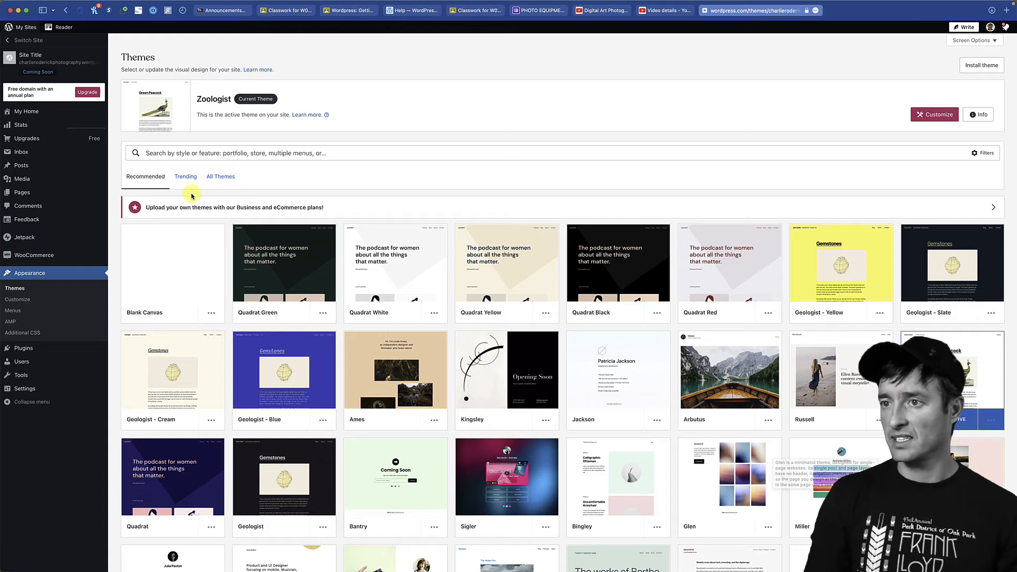
# - Activate the Glen theme, choosing to preserve the existing homepage content
pyautogui.click(989, 154)
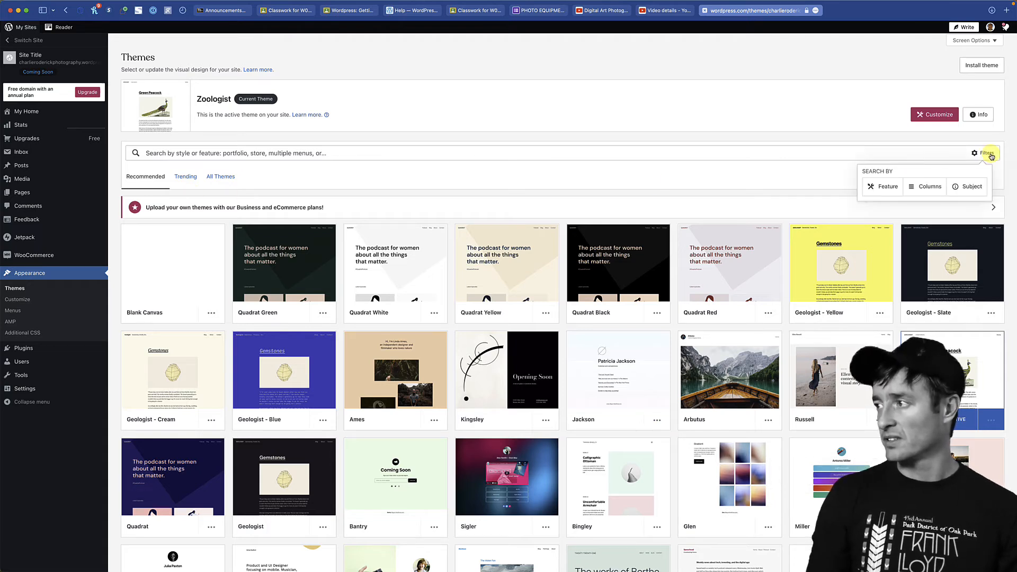
pyautogui.click(991, 156)
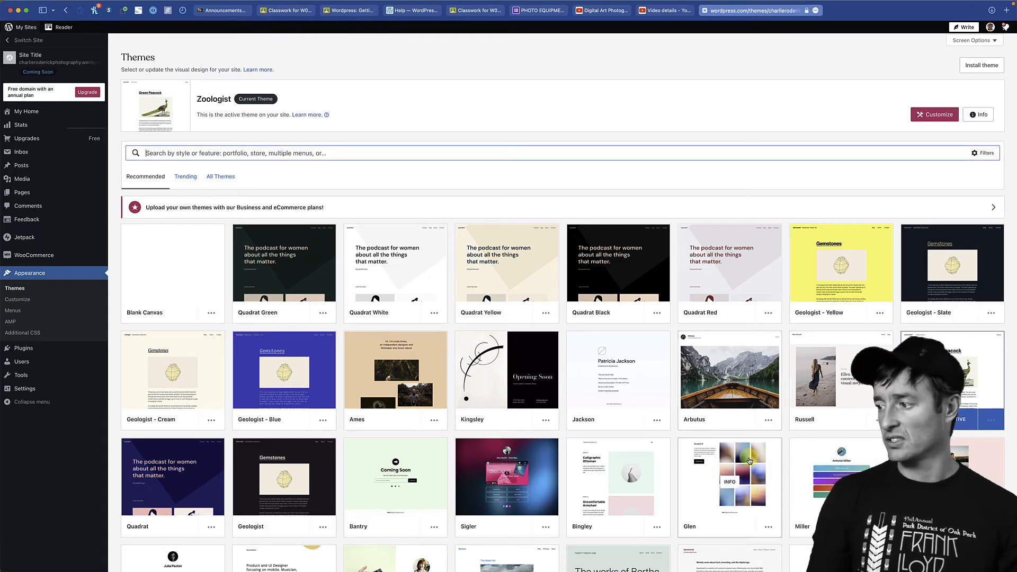
pyautogui.click(738, 503)
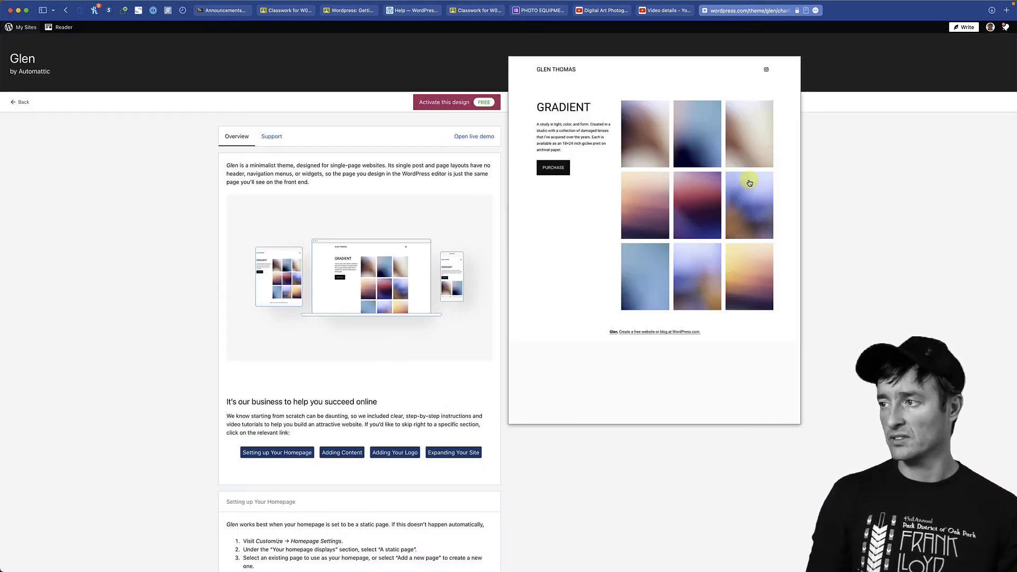
pyautogui.click(451, 106)
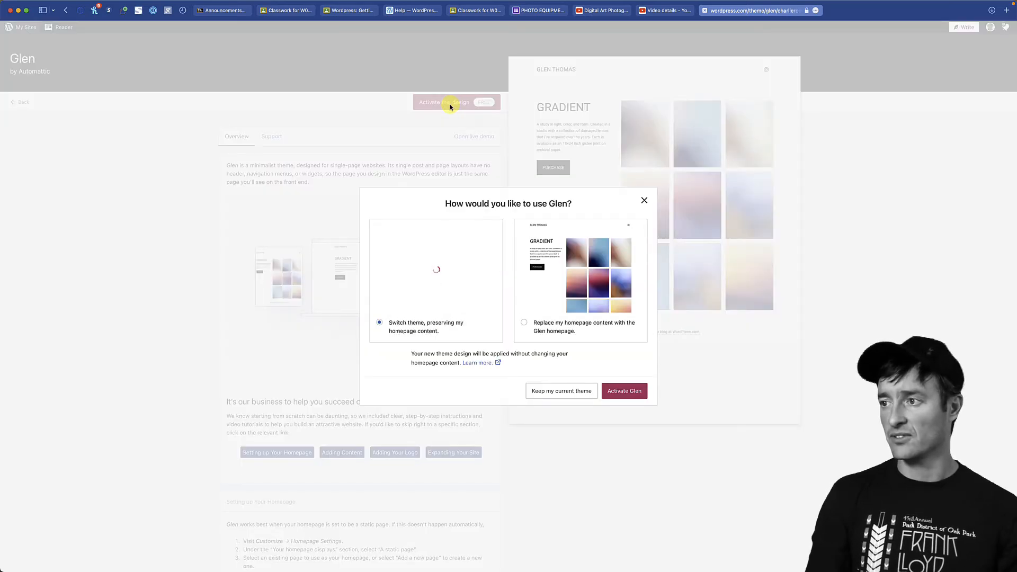
pyautogui.click(624, 391)
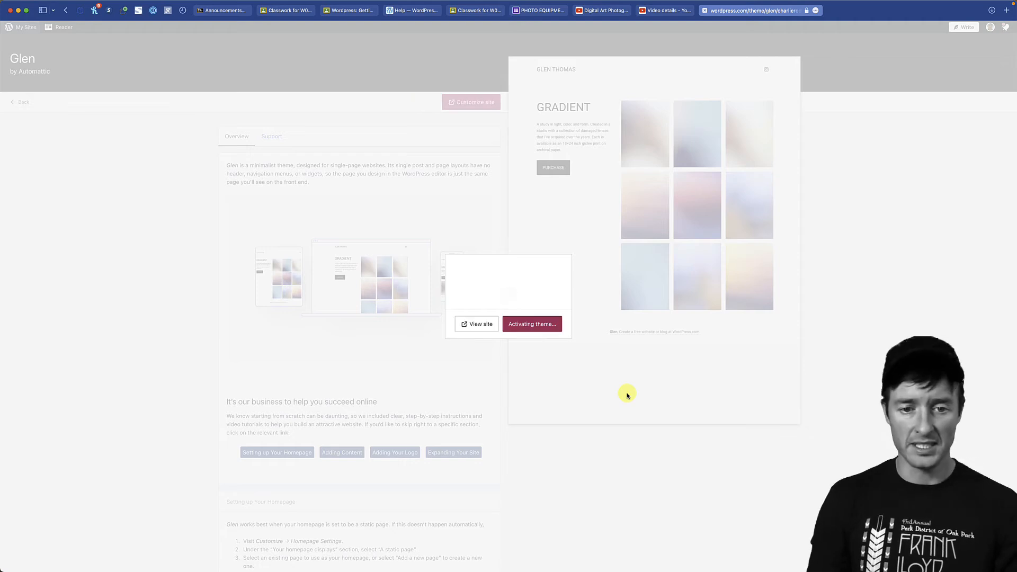
# - View the site's front page in a new tab and close the browser's Favorites popup
pyautogui.click(476, 326)
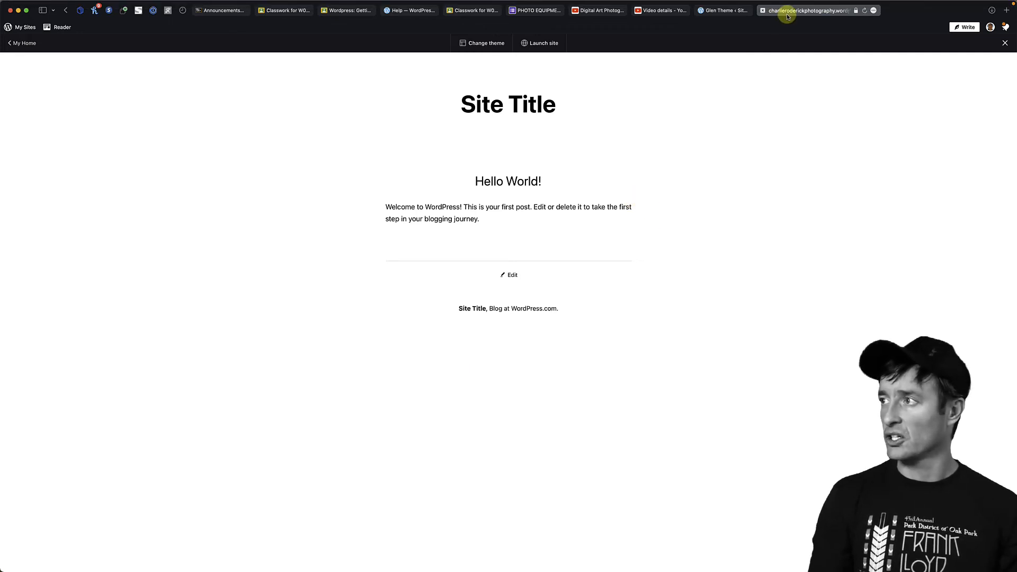
pyautogui.click(839, 16)
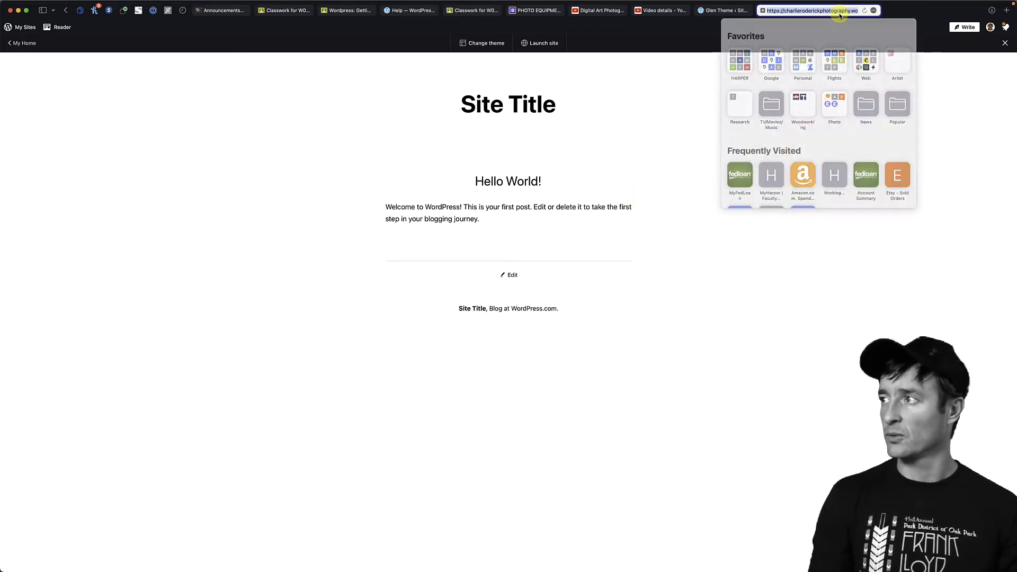
pyautogui.click(602, 125)
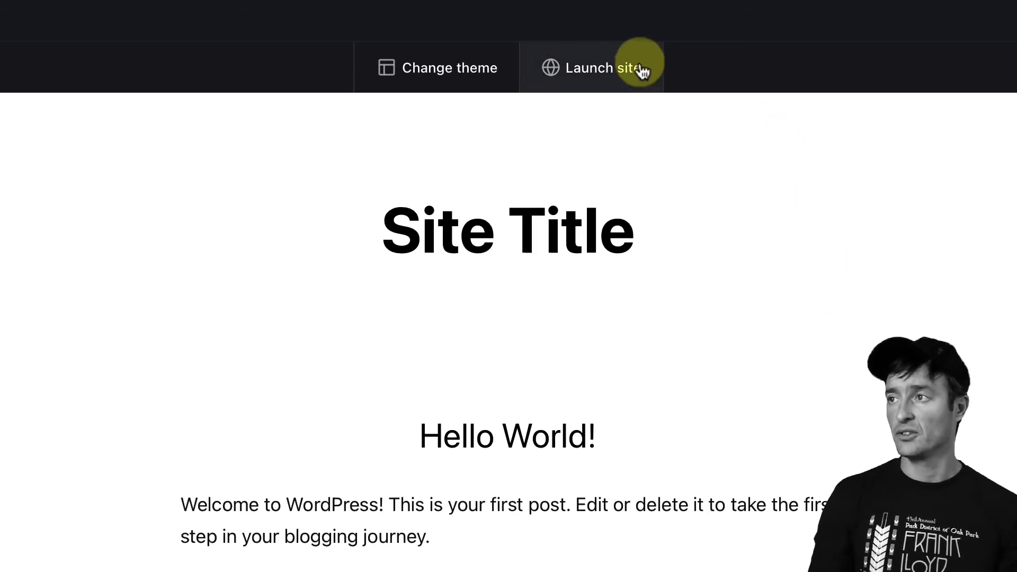
# - Start the site launch and skip purchasing a custom domain
pyautogui.click(604, 74)
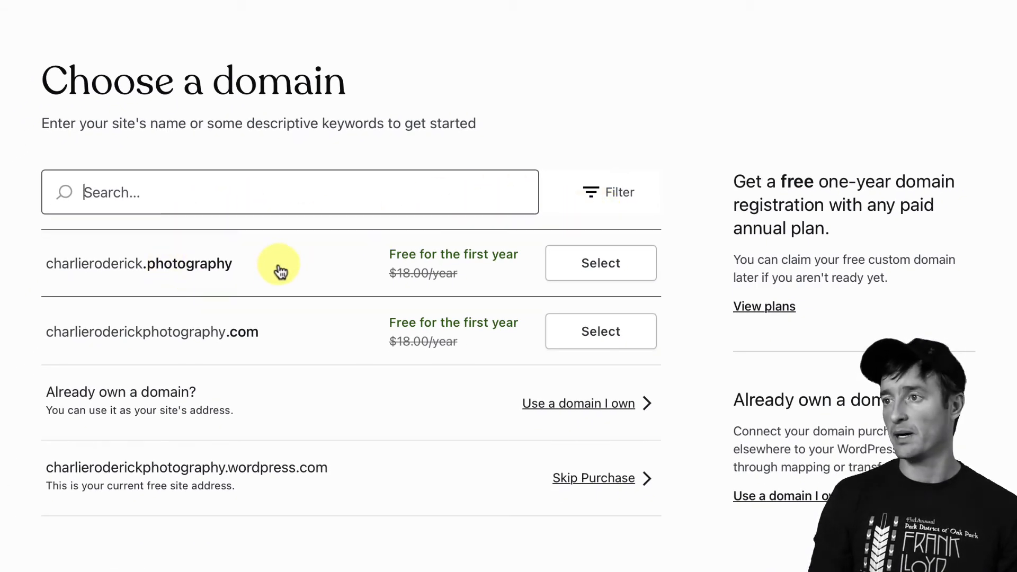
pyautogui.click(602, 487)
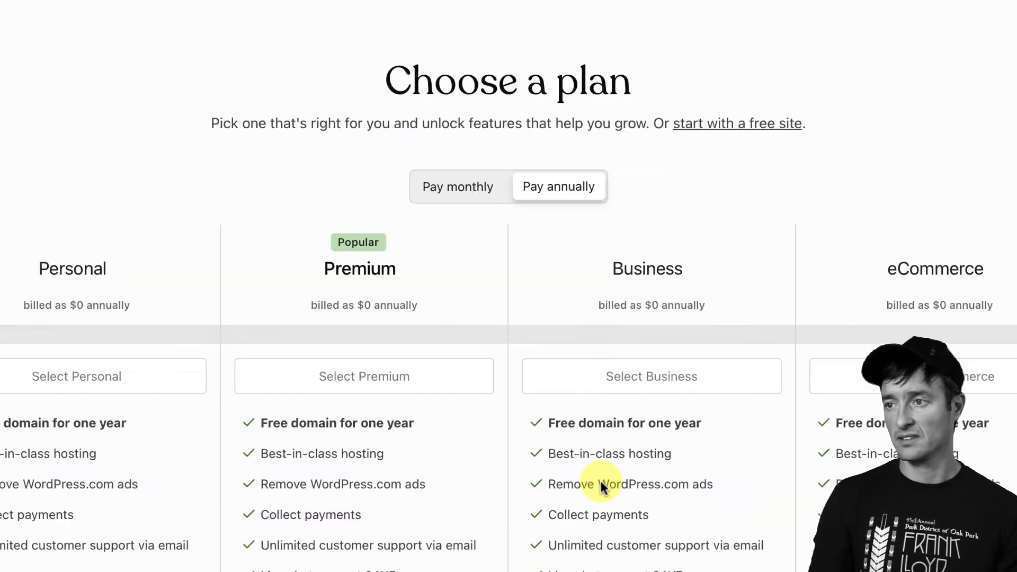
# - Choose the free plan and wait until My Home shows 'You launched your site!'
pyautogui.click(739, 128)
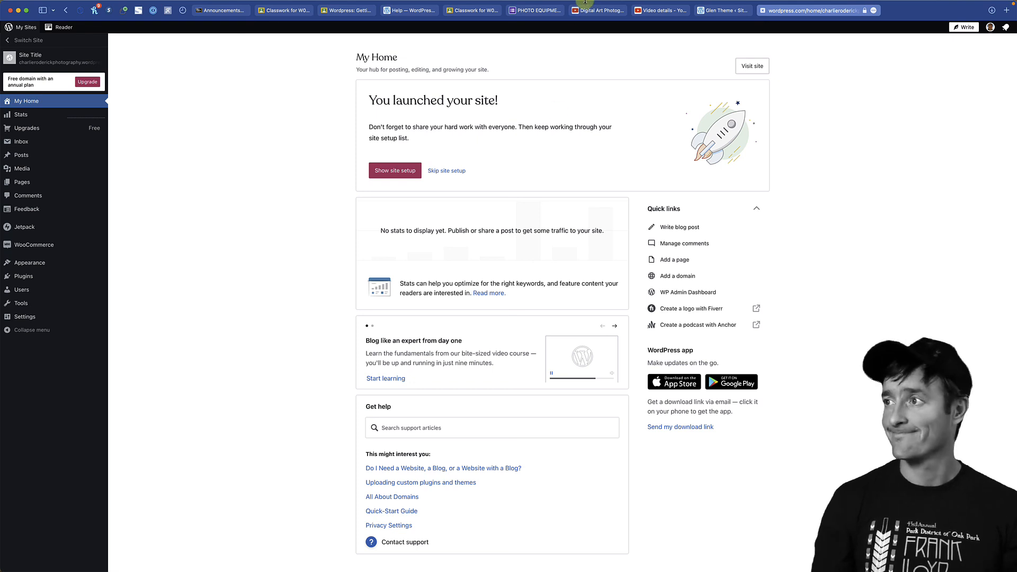
pyautogui.click(742, 6)
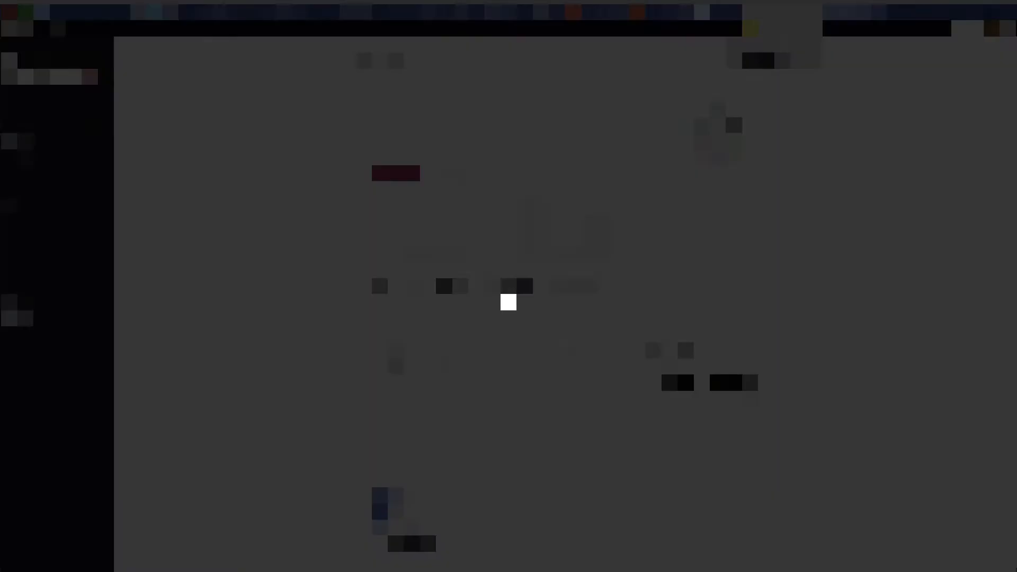